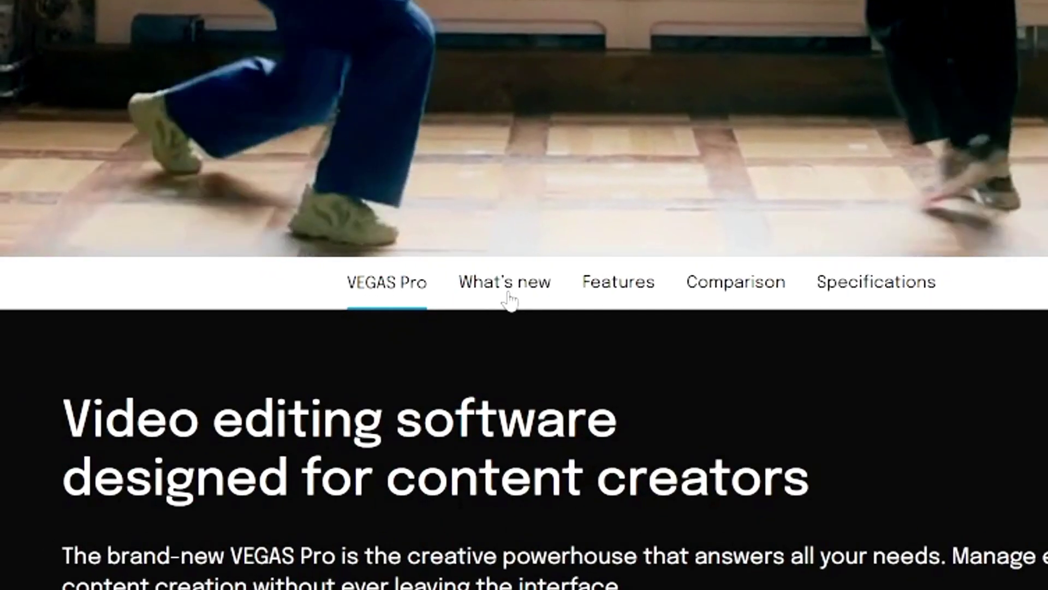
Step: Go to the What's new section showing the Mocha VEGAS tracking feature
click(511, 287)
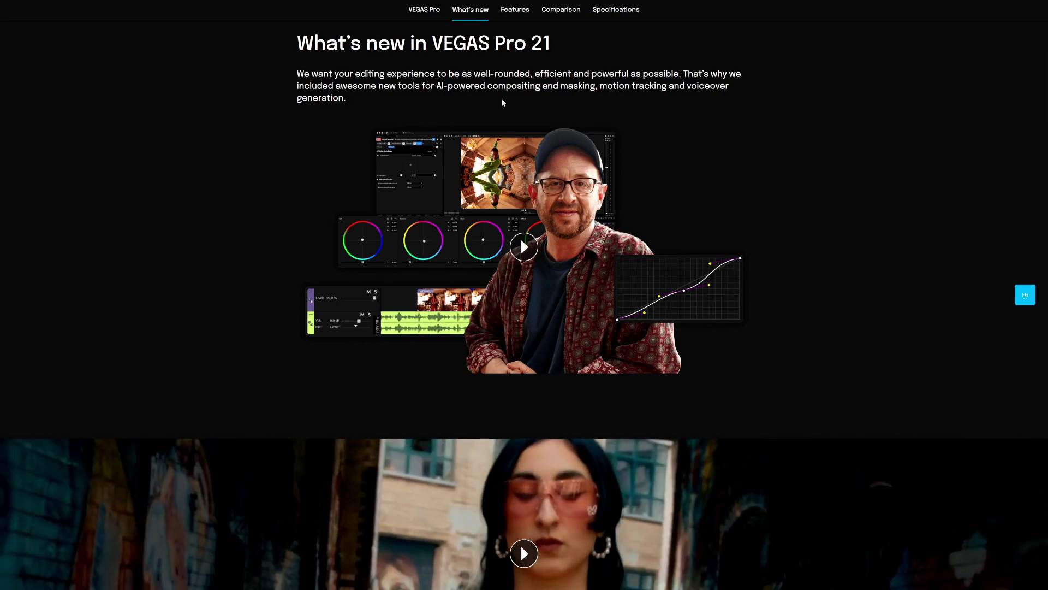
scroll(500, 123, down, 10)
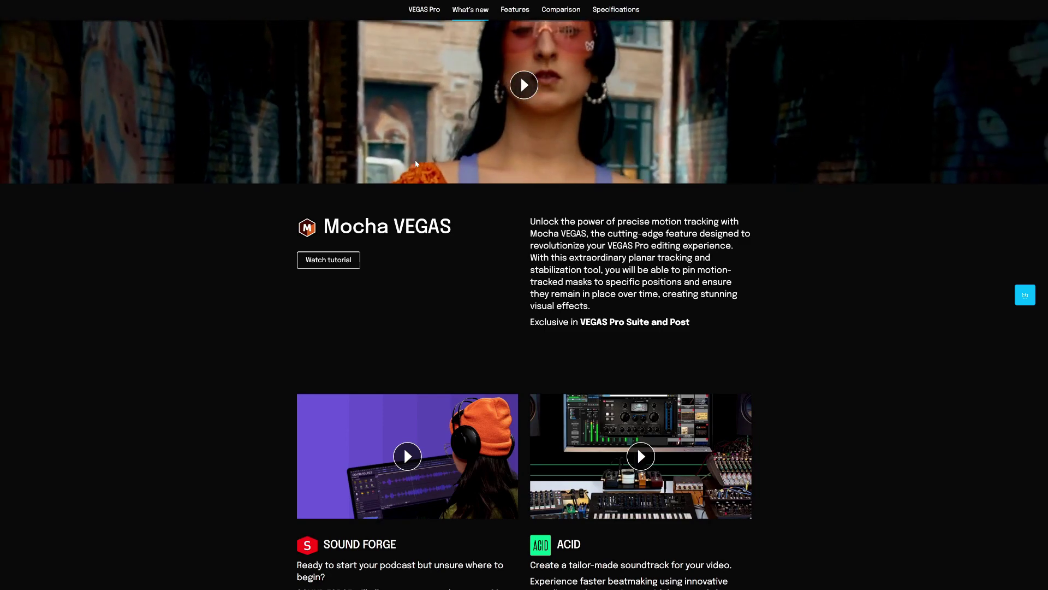
scroll(524, 327, down, 3)
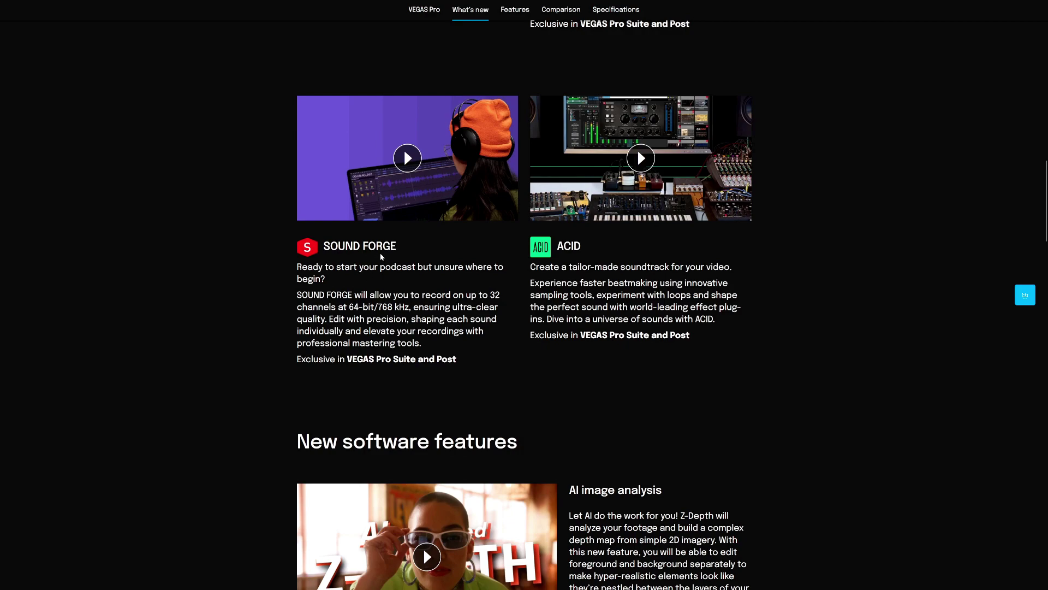
scroll(612, 168, down, 4)
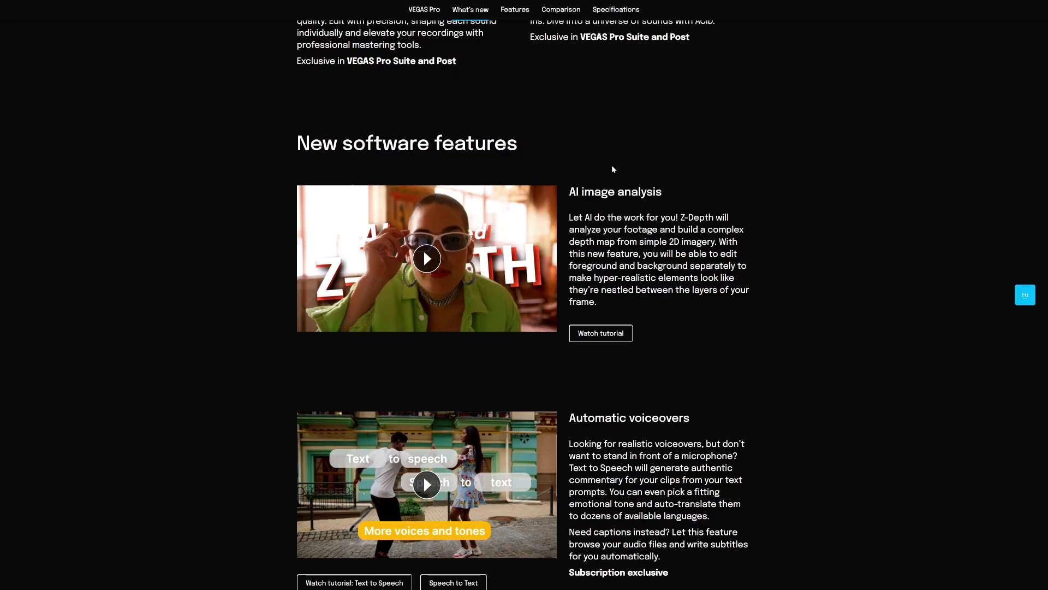
scroll(612, 169, down, 4)
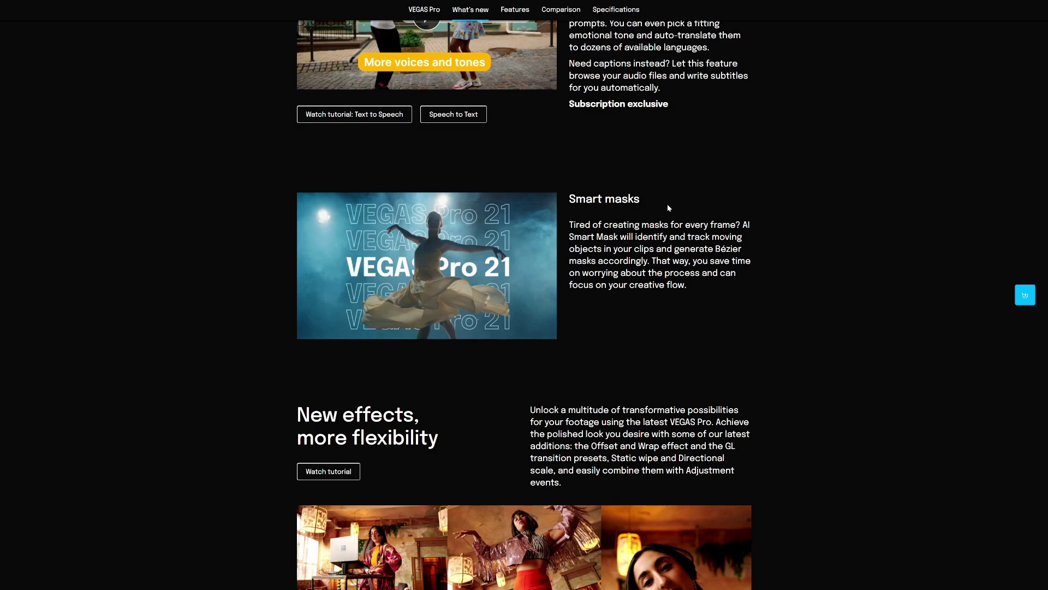
scroll(667, 203, down, 1)
scroll(667, 204, down, 1)
scroll(475, 192, down, 1)
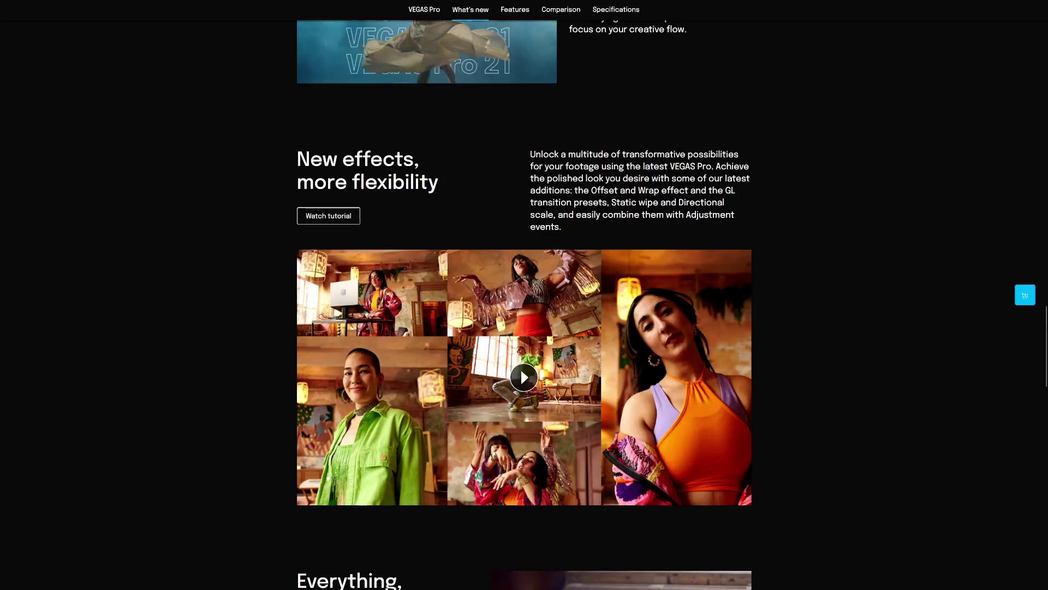
scroll(520, 367, down, 5)
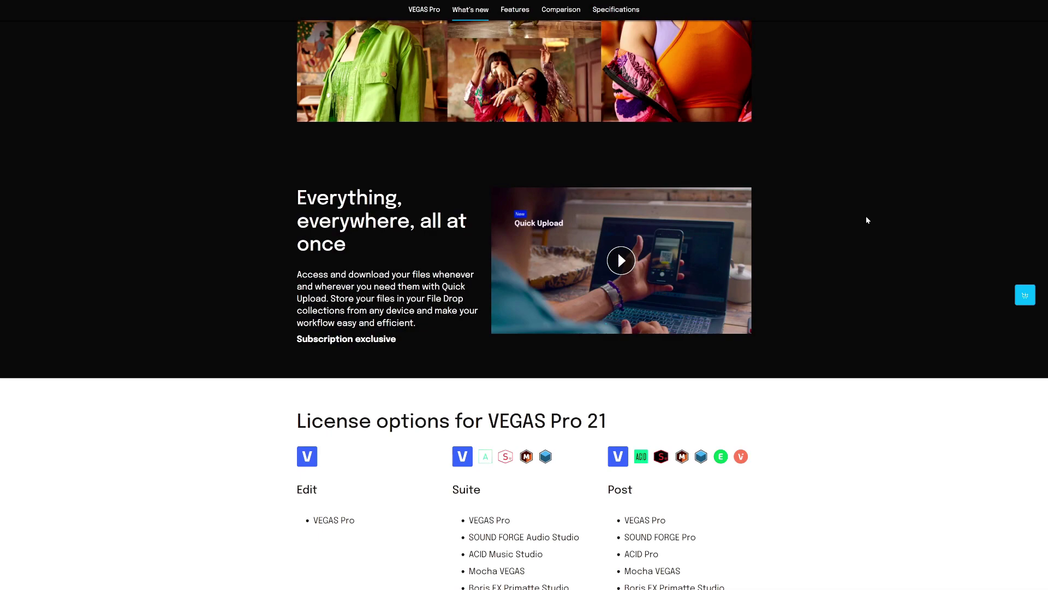
scroll(866, 215, down, 2)
scroll(866, 215, down, 1)
scroll(866, 215, down, 1)
scroll(867, 219, down, 1)
scroll(867, 220, down, 1)
scroll(866, 219, down, 1)
scroll(866, 219, down, 1)
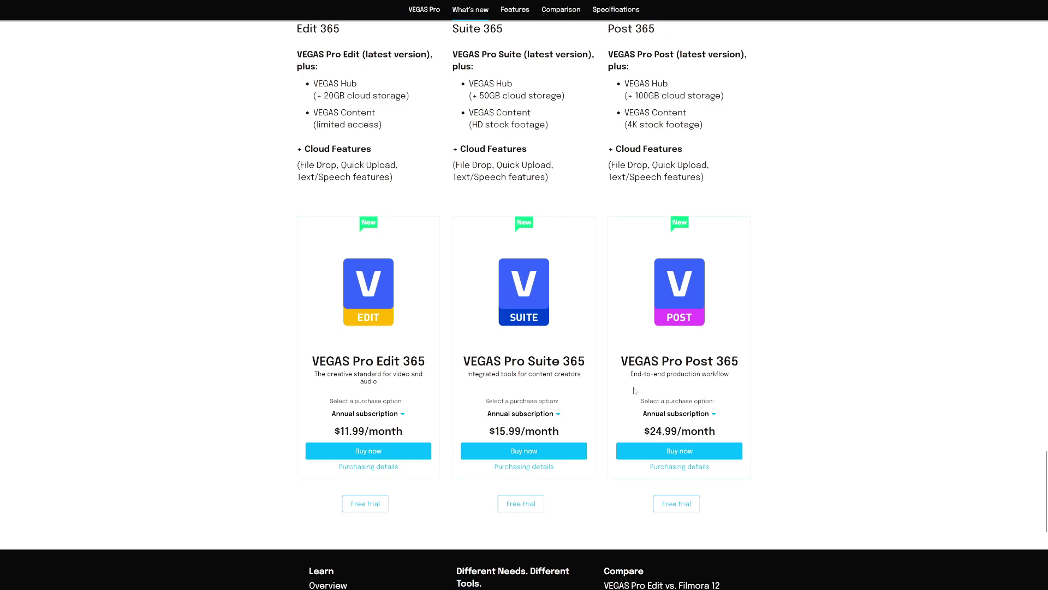
scroll(564, 367, up, 3)
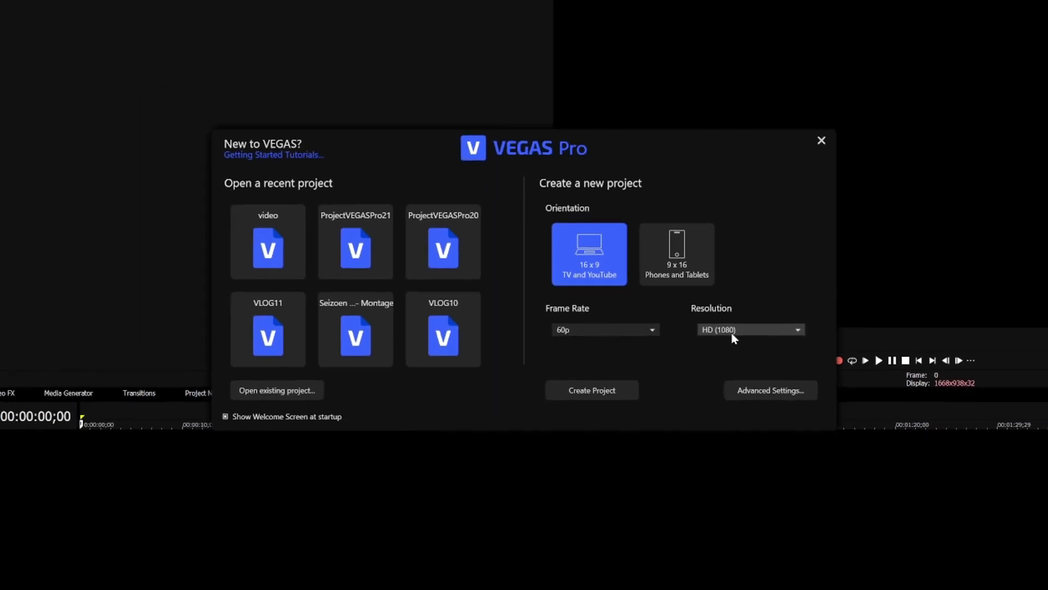
Step: Create an empty project, enlarge the preview area, and apply the Color Grading layout
click(591, 390)
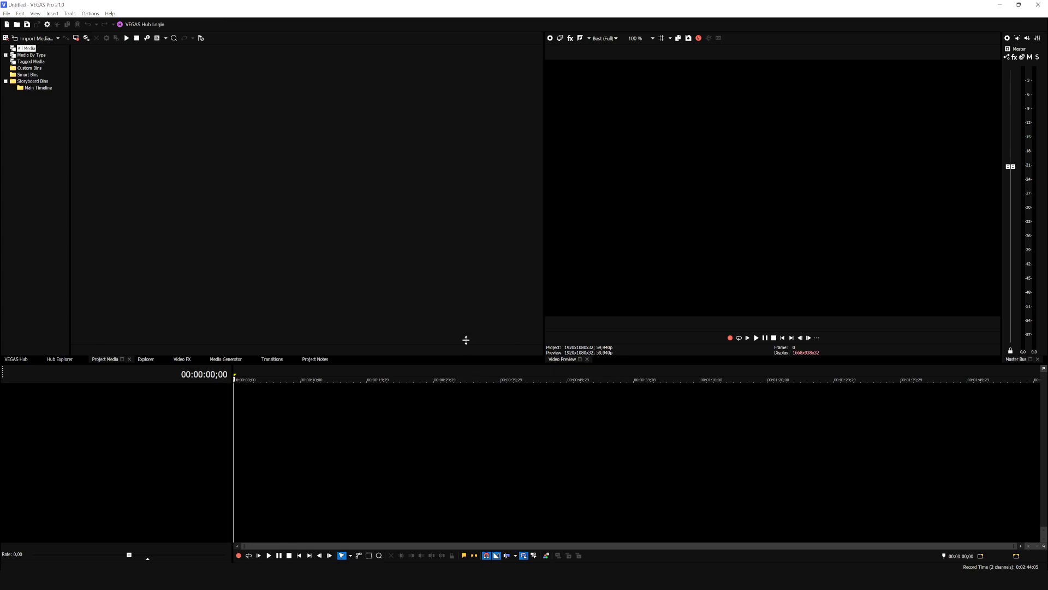
drag(466, 336, 457, 220)
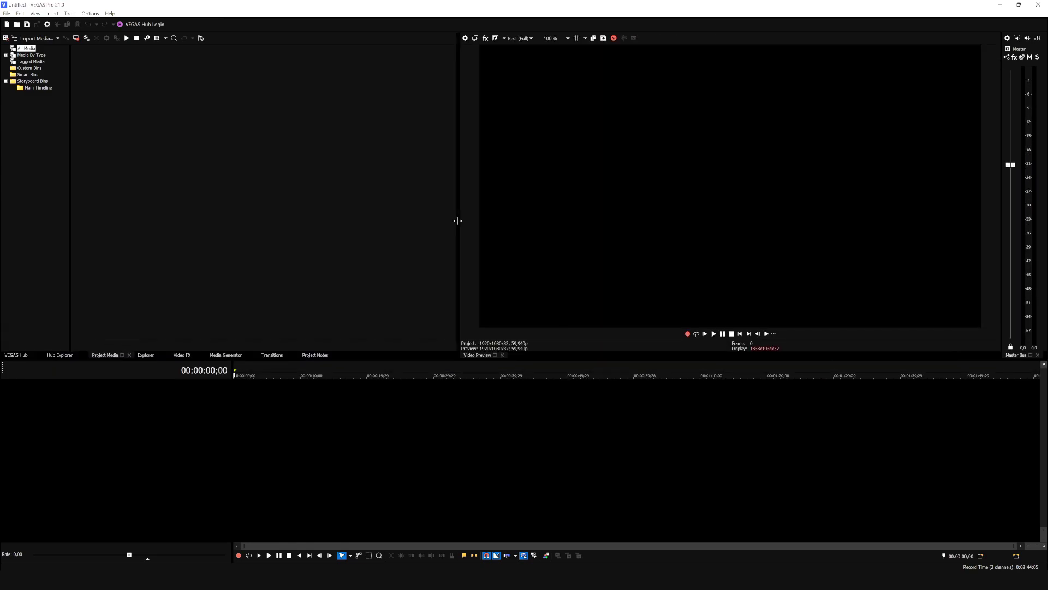
mouse_move(458, 221)
mouse_down()
mouse_move(449, 224)
mouse_move(469, 225)
mouse_up()
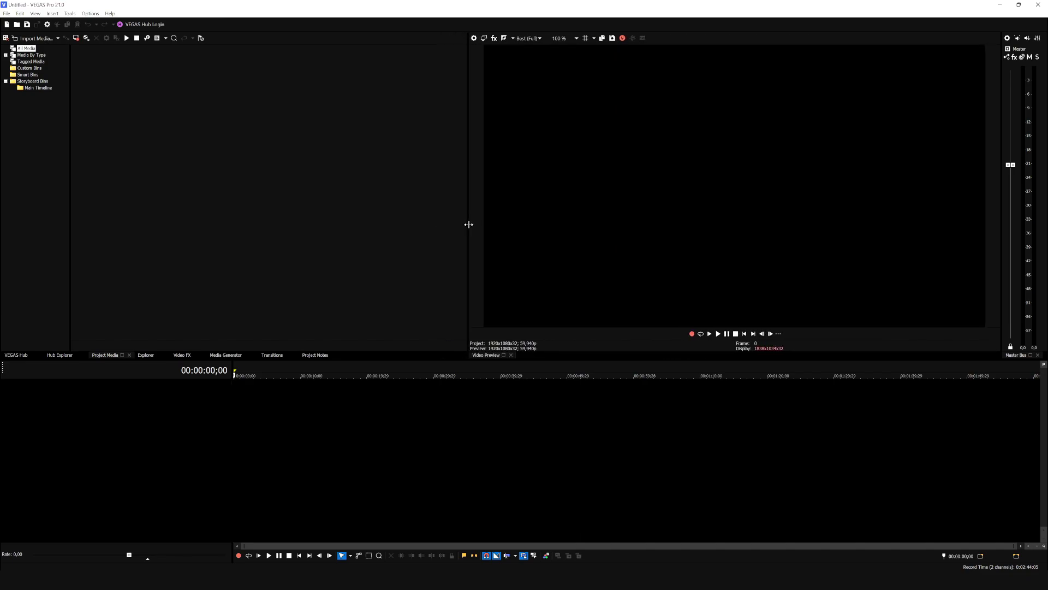
key(alt+d)
key(c)
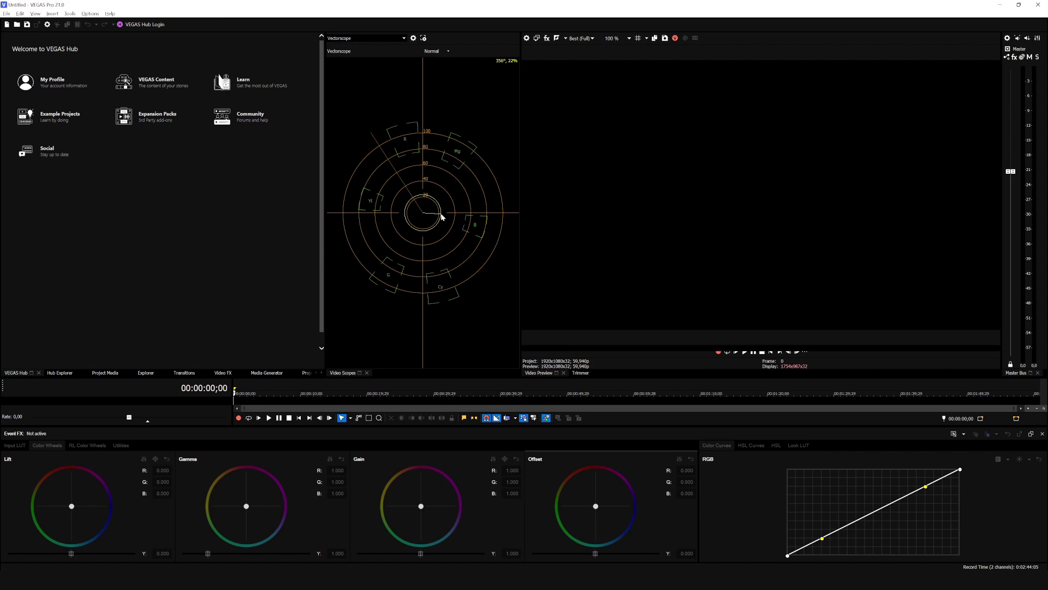
Step: Restore the default workspace layout with the Alt+D, D shortcut
key(alt+d)
key(d)
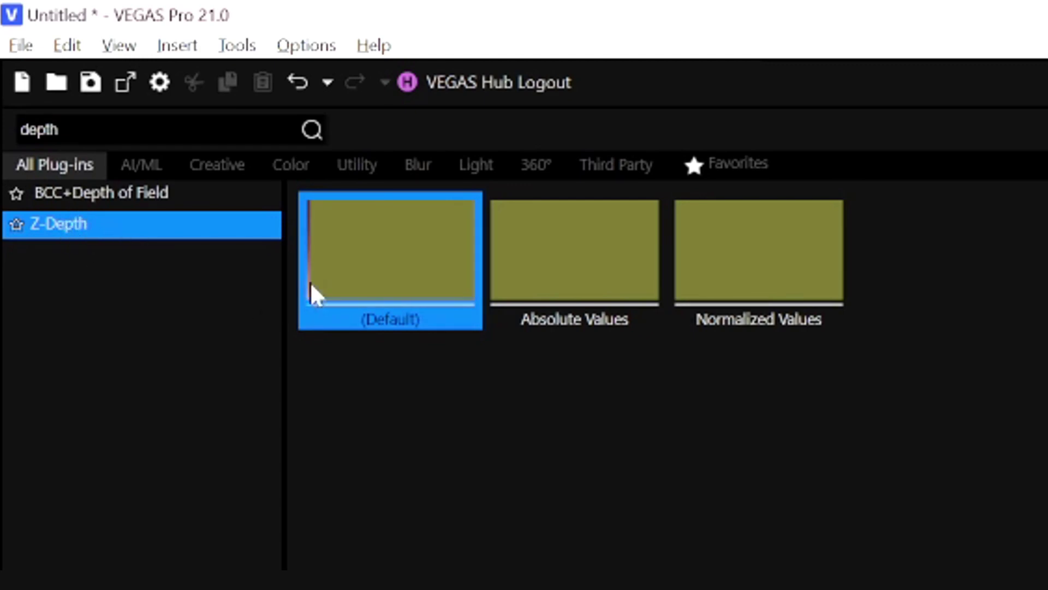
mouse_move(407, 276)
mouse_down()
mouse_move(136, 108)
mouse_move(299, 391)
mouse_up()
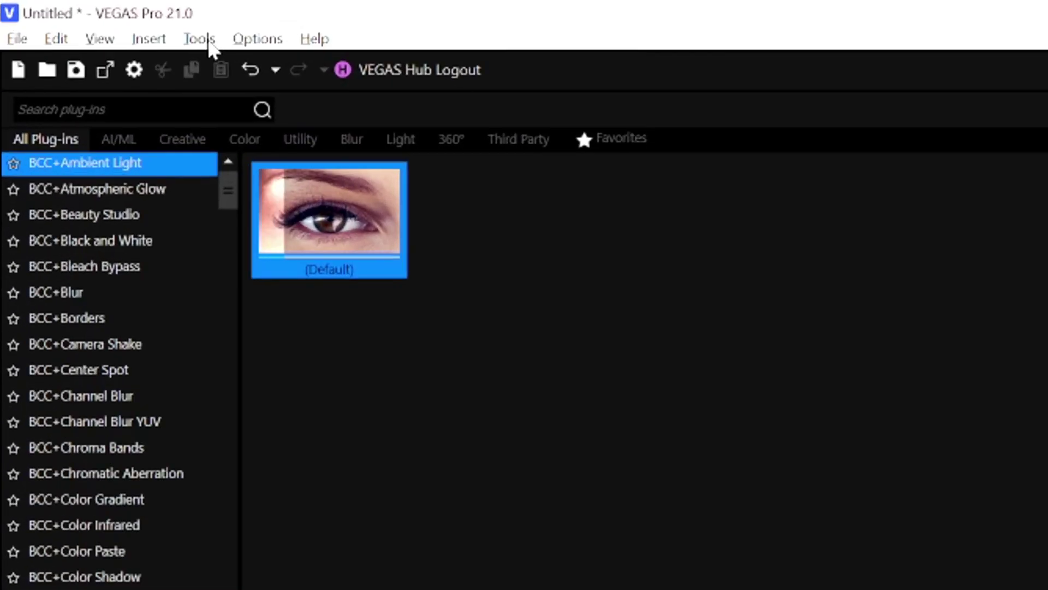
Step: Paste the Z-Depth script into Text to Speech, using the Davis voice in Excited style
click(71, 14)
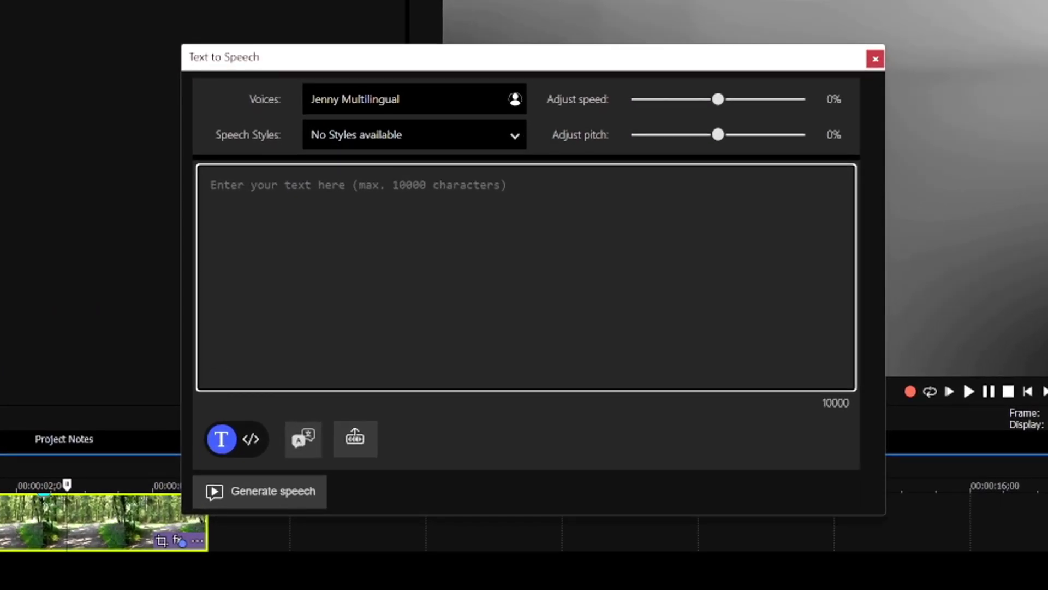
text(Let AI do the work for you! Z-Depth will analyze your footage and build a complex depth map from simple 2D imagery. With this new feature, you will be able to edit foreground and background separately to make hyper-realistic elements look like they’re nestled between the layers of your frame.)
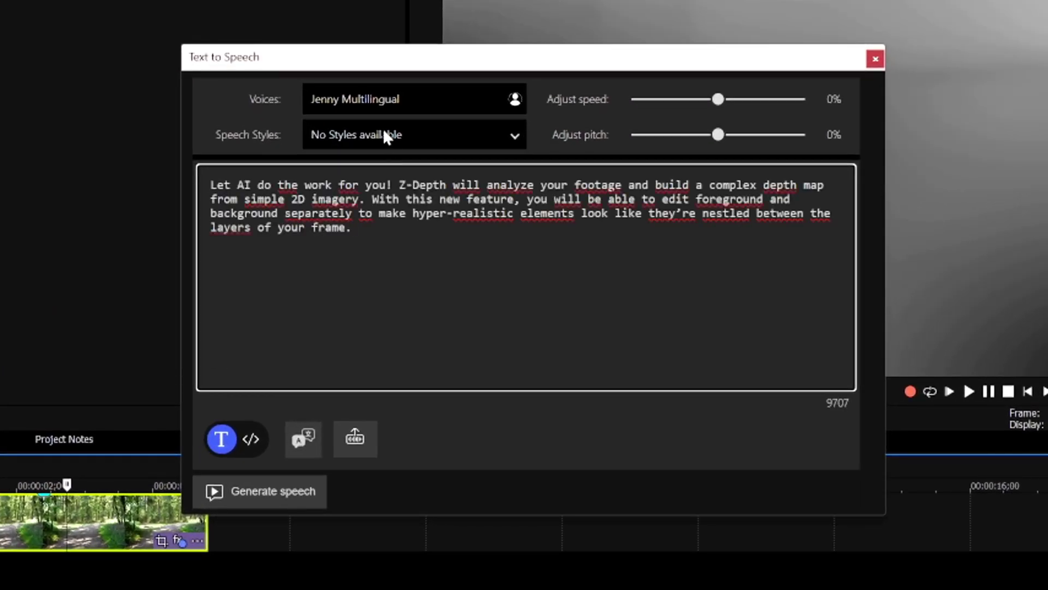
click(335, 103)
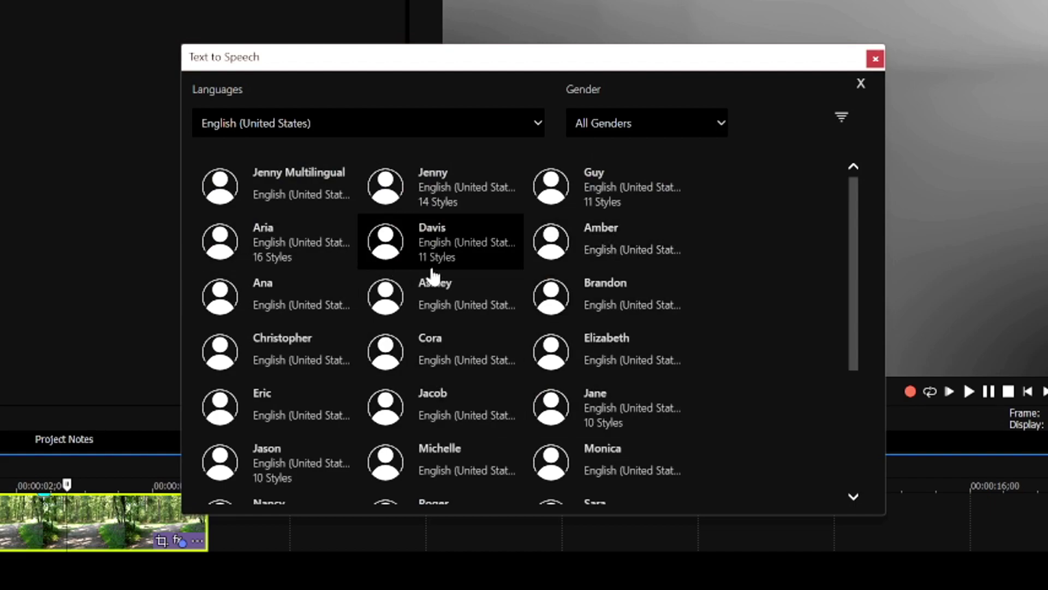
click(477, 260)
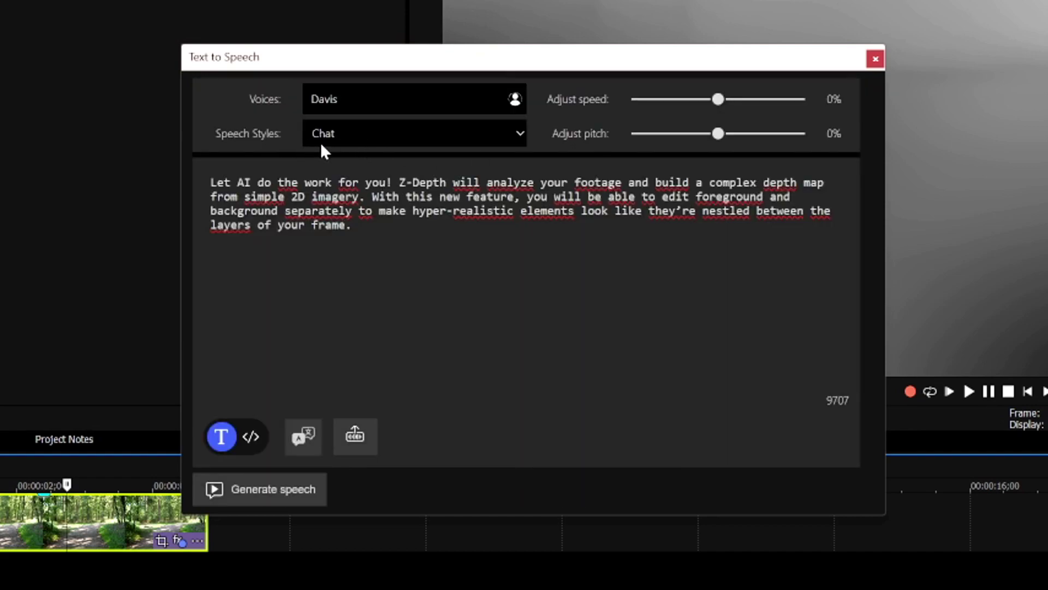
click(399, 136)
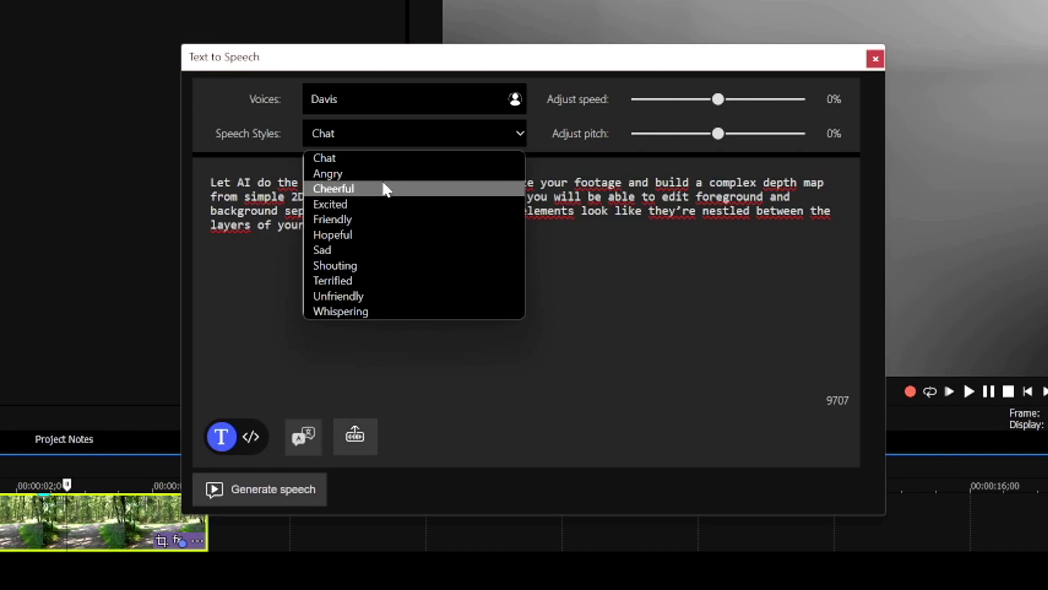
click(367, 204)
Step: Generate the Davis voiceover from the Z-Depth script and play it back
click(214, 492)
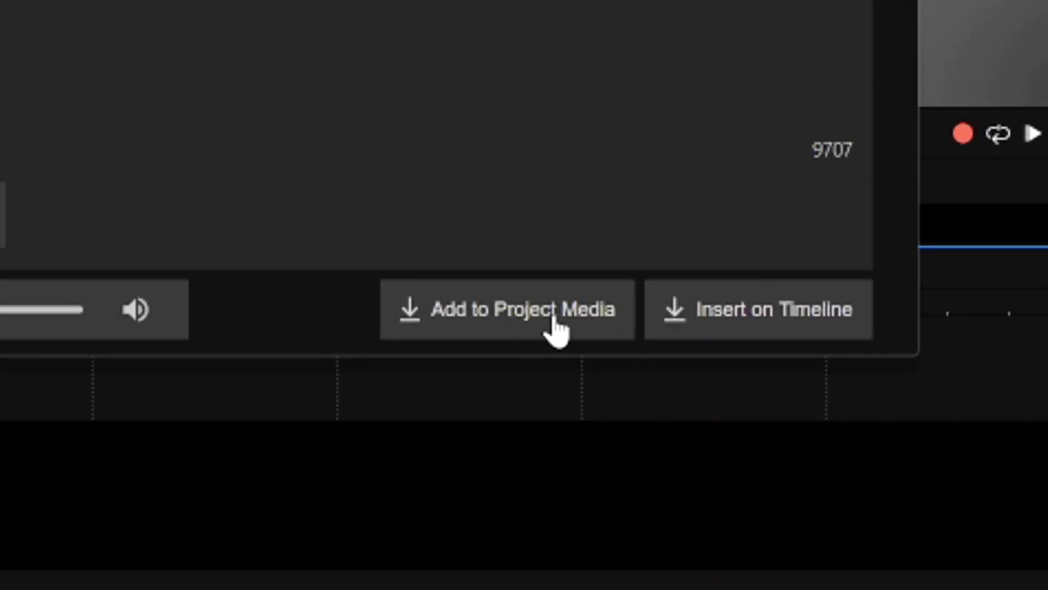
Step: Add the voiceover to project media and the timeline, then close Text to Speech
click(558, 329)
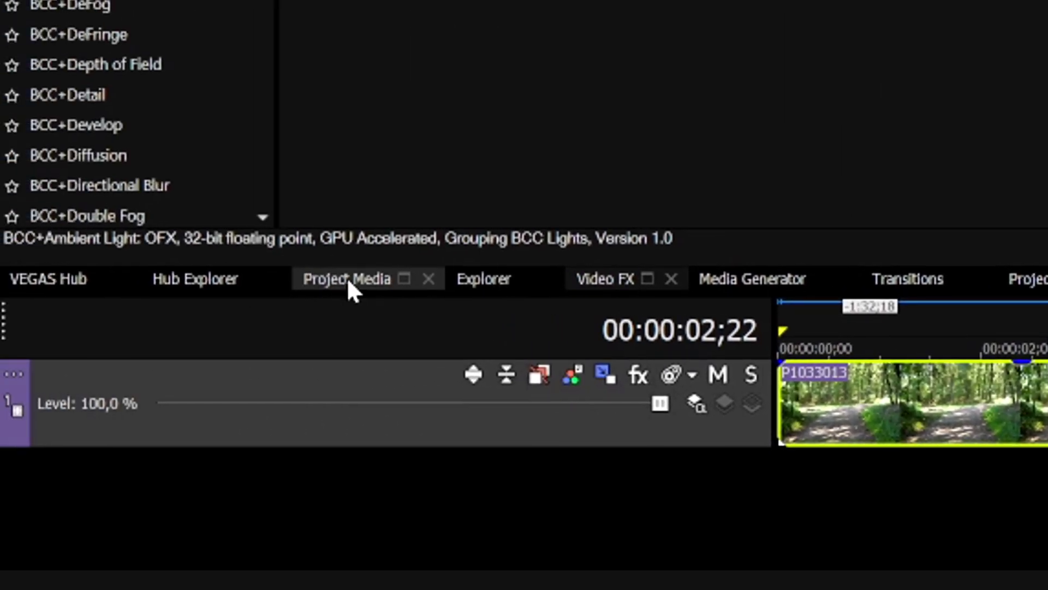
click(346, 277)
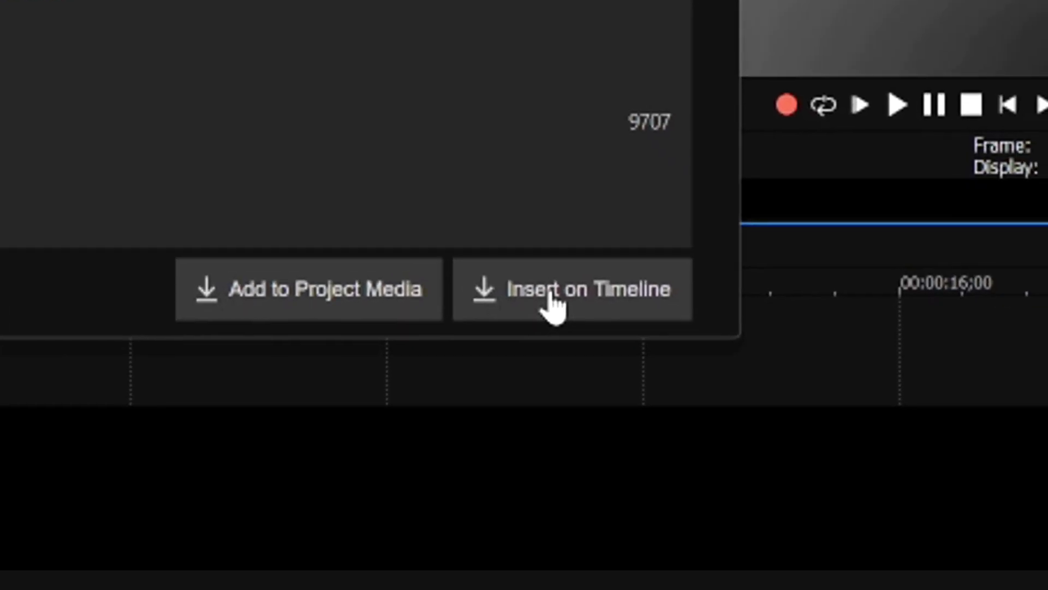
click(631, 379)
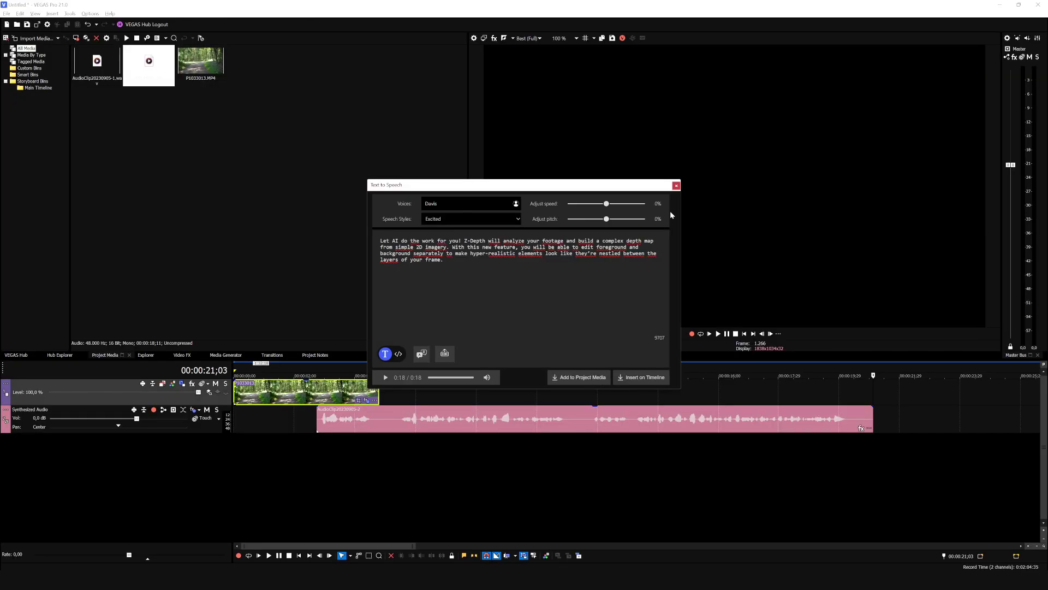
click(675, 185)
Step: Split the voiceover at 00:00:11;00 and trim out the silent gap
click(551, 425)
scroll(550, 424, up, 3)
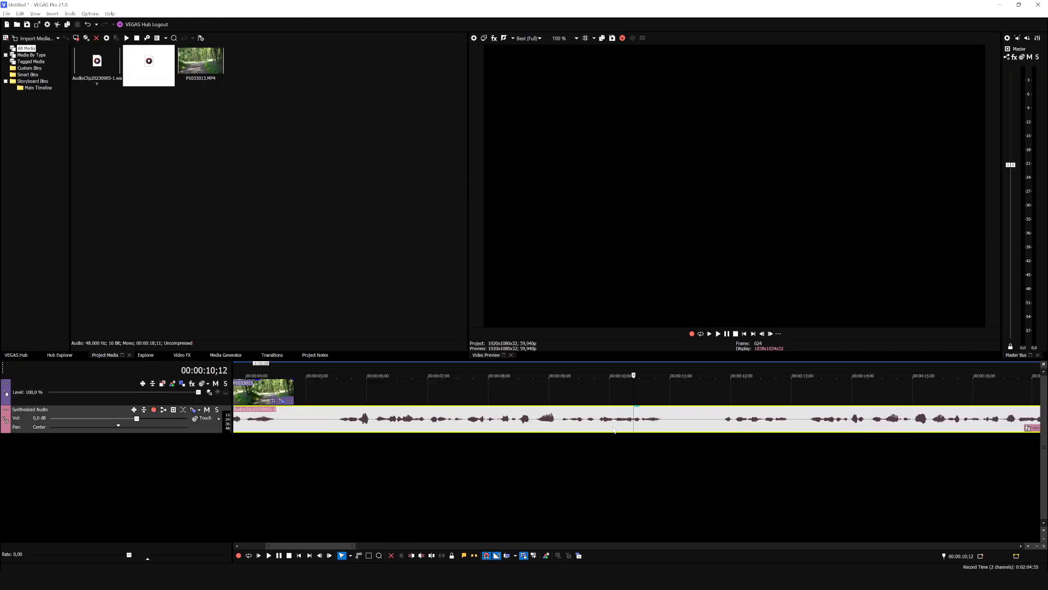
click(672, 425)
key(s)
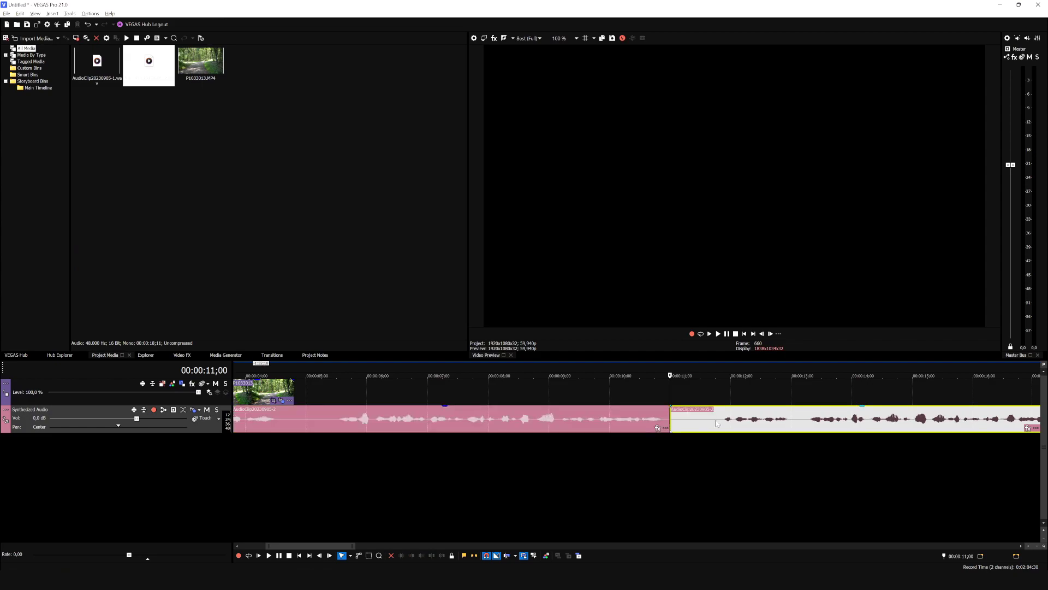
mouse_move(670, 423)
mouse_down()
mouse_move(707, 423)
mouse_move(686, 423)
mouse_up()
scroll(516, 394, down, 2)
click(418, 386)
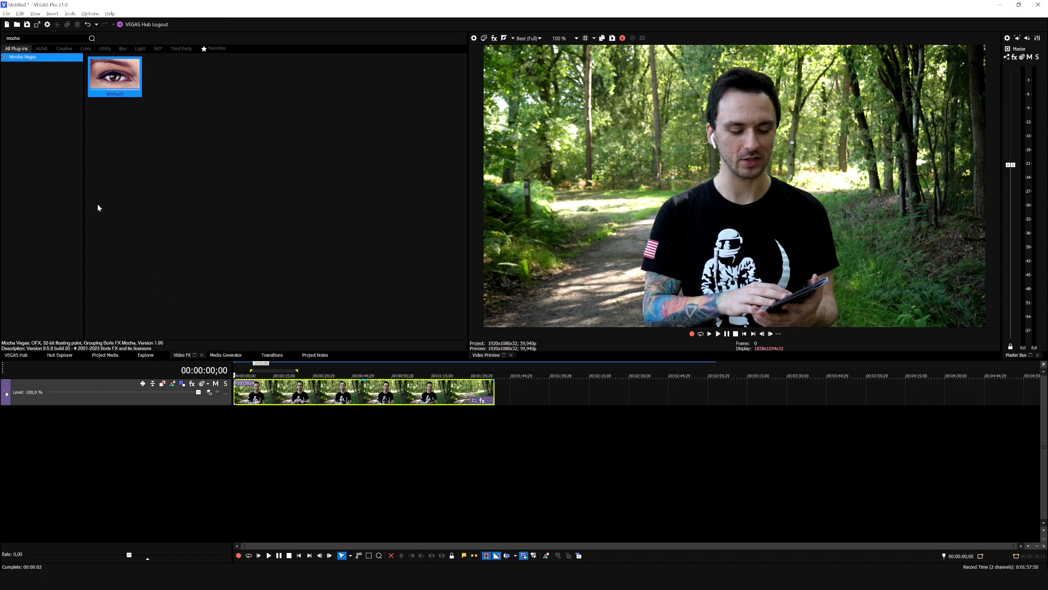
scroll(354, 407, up, 3)
Step: Play the forest talking-head clip from the start
key(space)
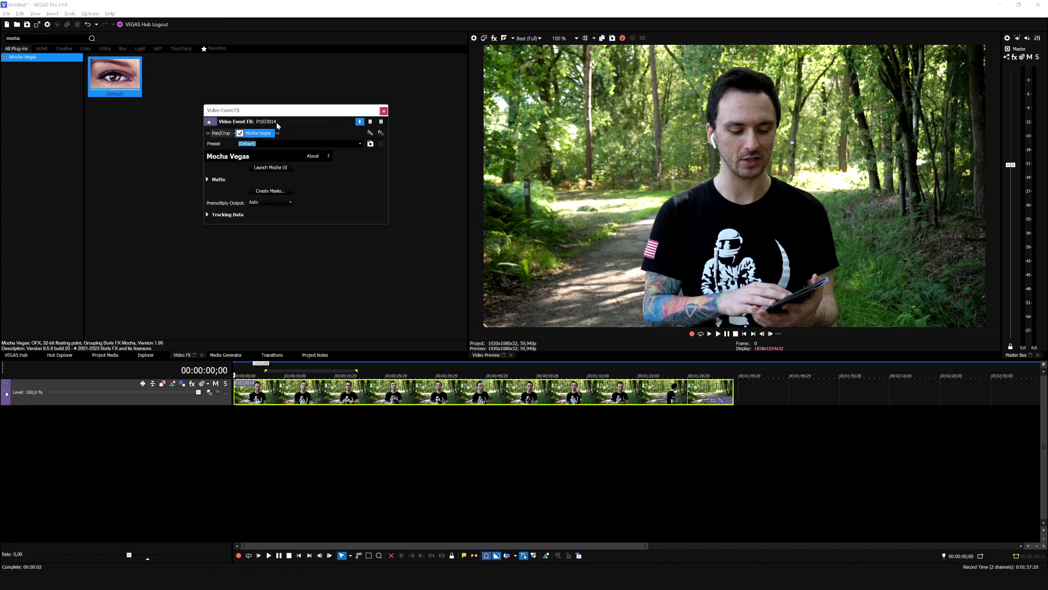
Step: Reposition the Video Event FX settings window
drag(269, 114, 326, 99)
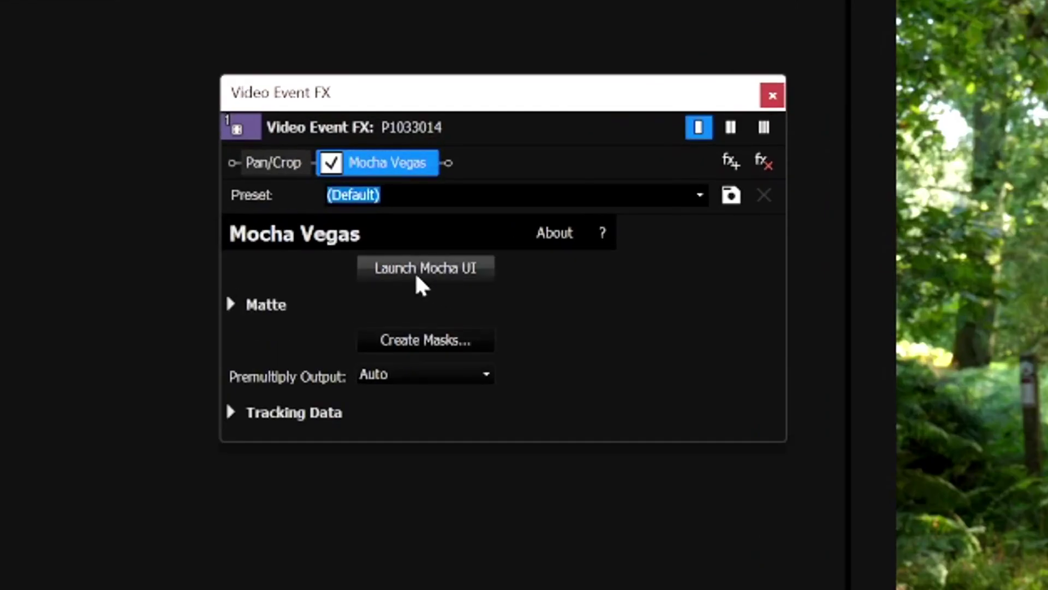